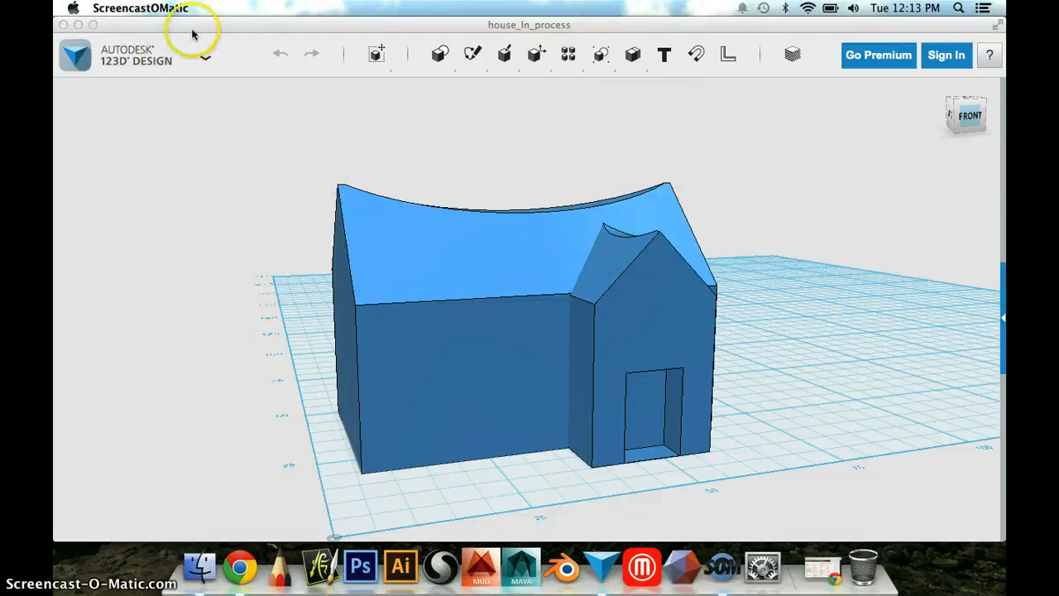
# Send the house model from 123D Design to 3D printing and switch to Meshmixer
pyautogui.click(153, 57)
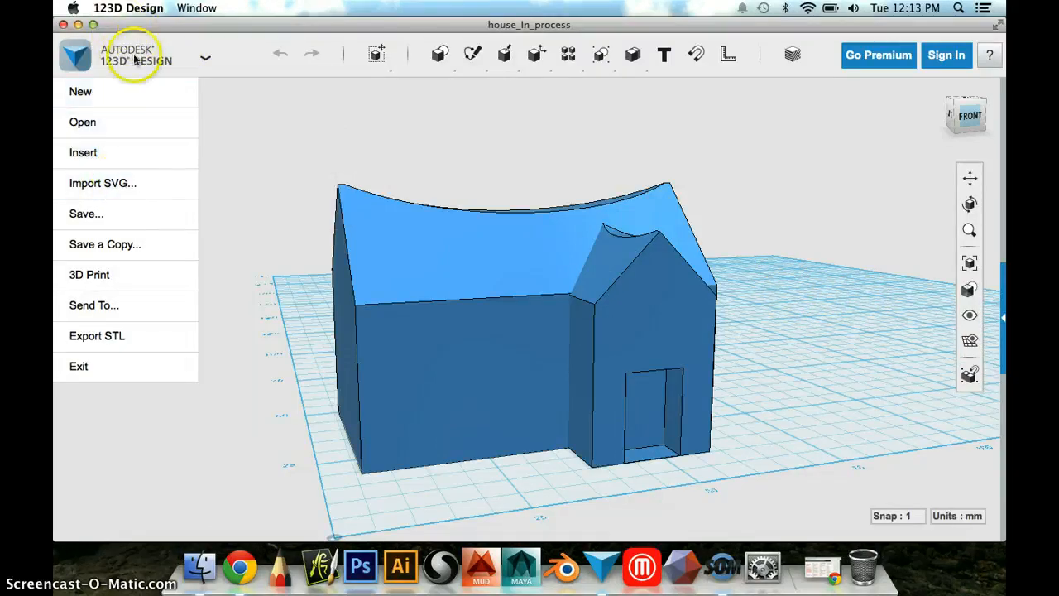
pyautogui.click(112, 274)
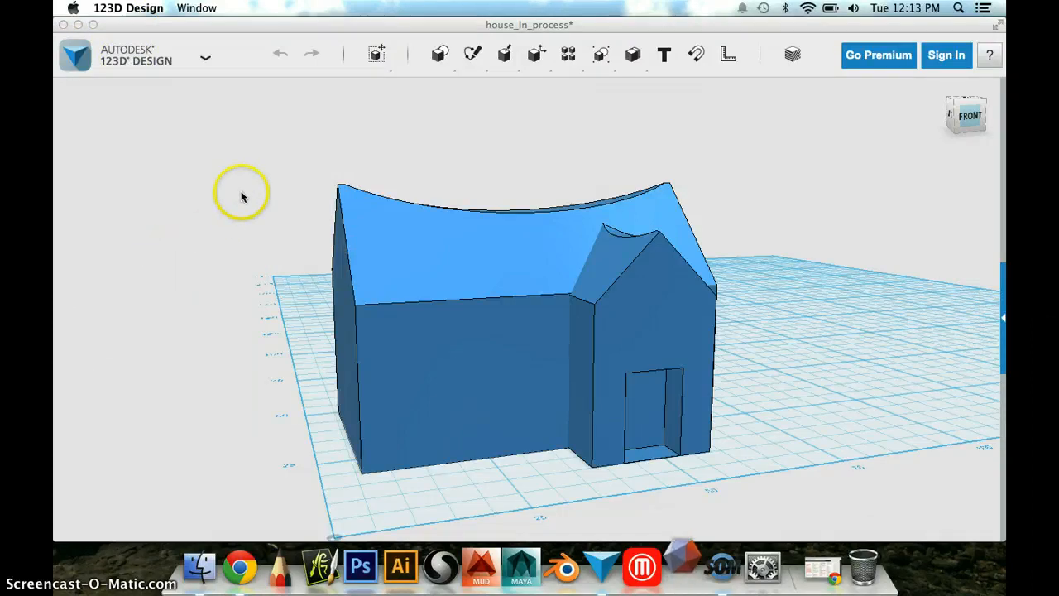
pyautogui.click(694, 565)
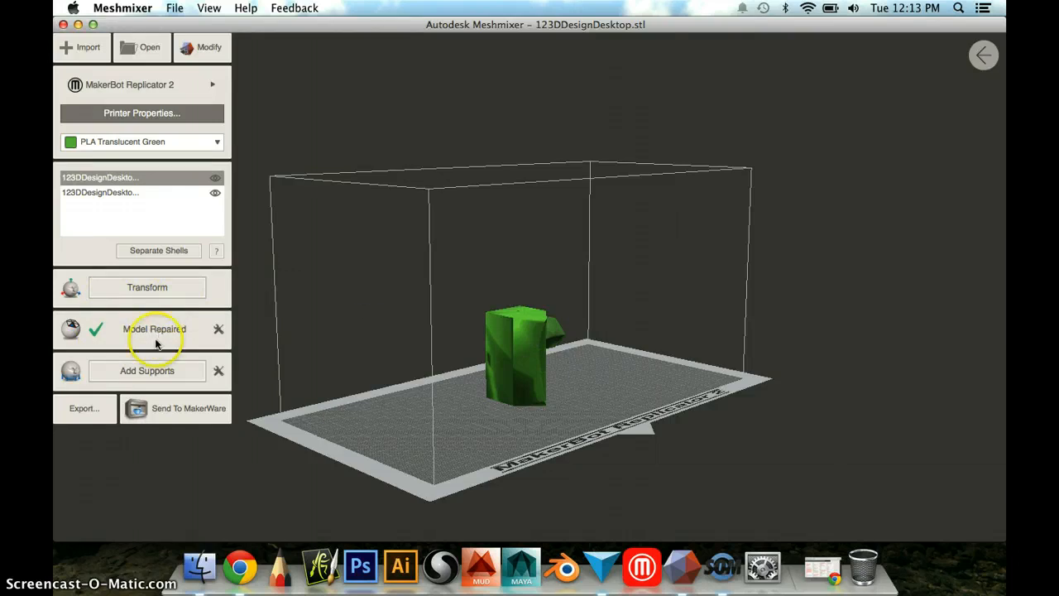
# Send the model from Meshmixer to MakerWare and switch to the MakerBot window
pyautogui.click(186, 410)
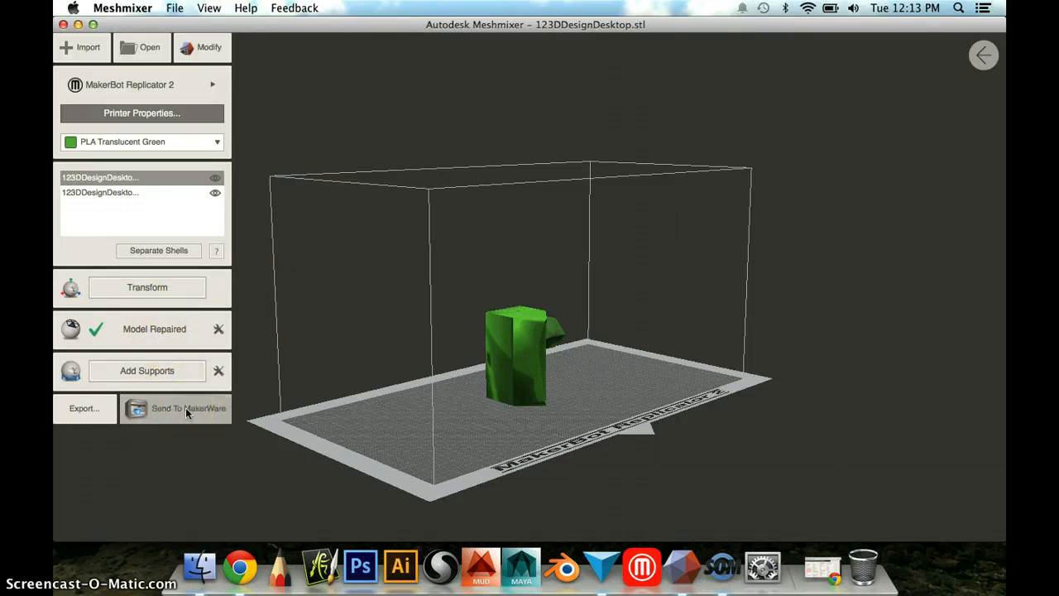
pyautogui.click(195, 410)
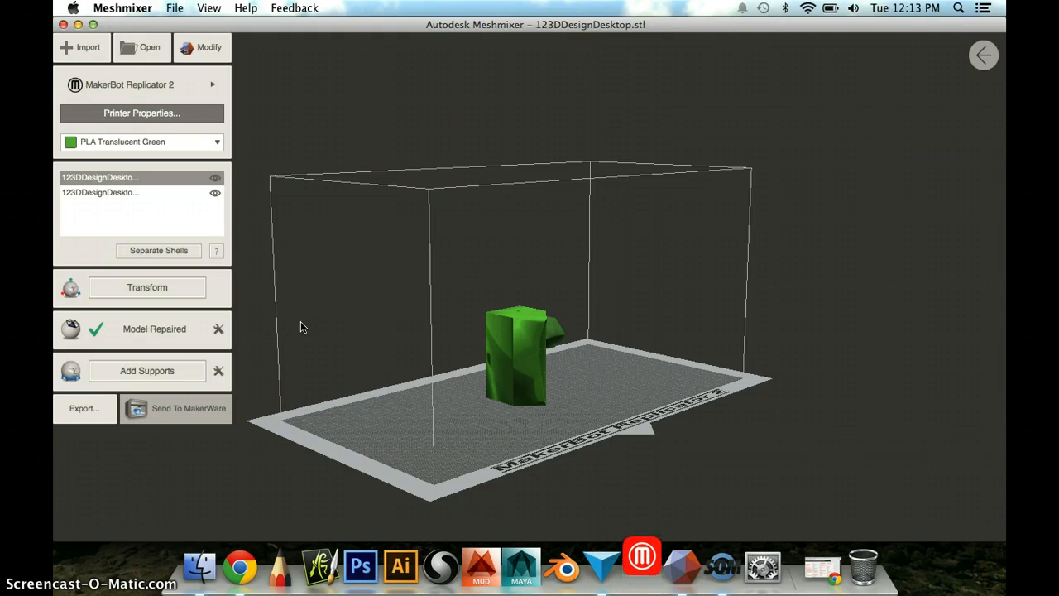
pyautogui.click(471, 321)
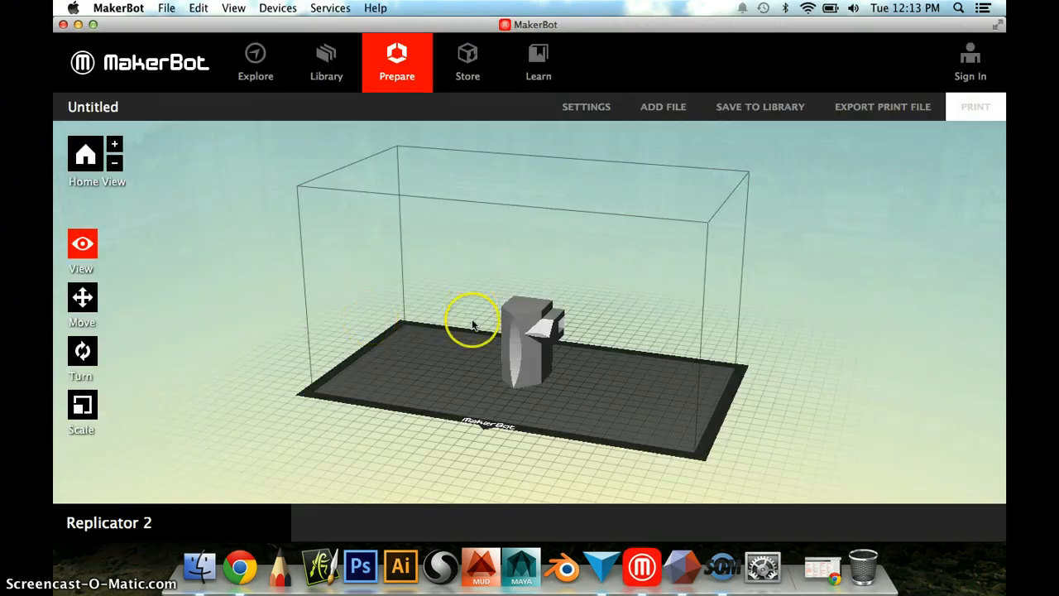
# Select the main house body and the smaller entrance piece separately to check how the model is split
pyautogui.click(528, 356)
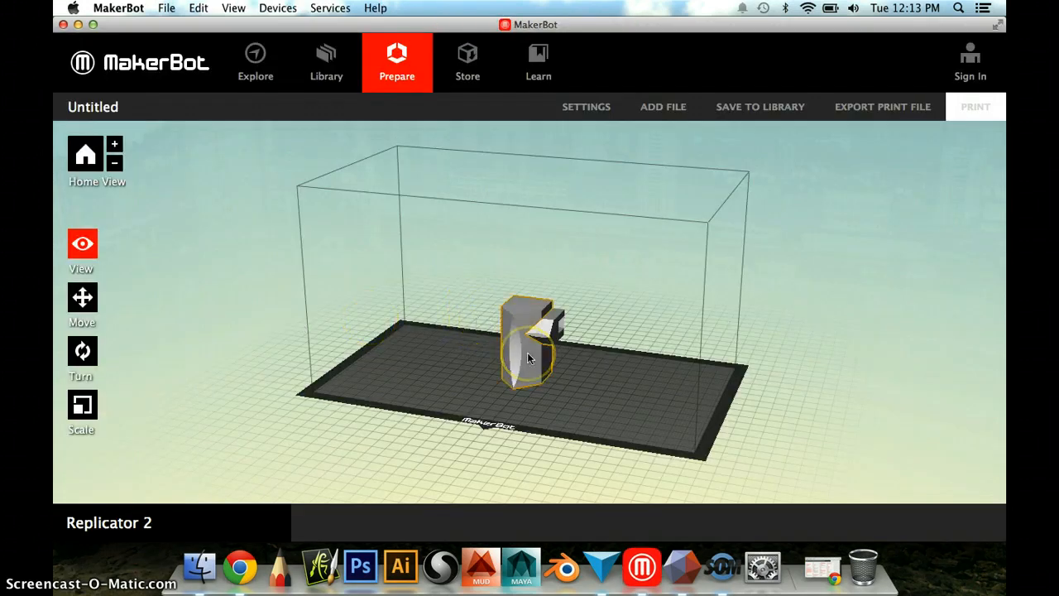
pyautogui.click(355, 362)
pyautogui.click(435, 272)
pyautogui.click(564, 348)
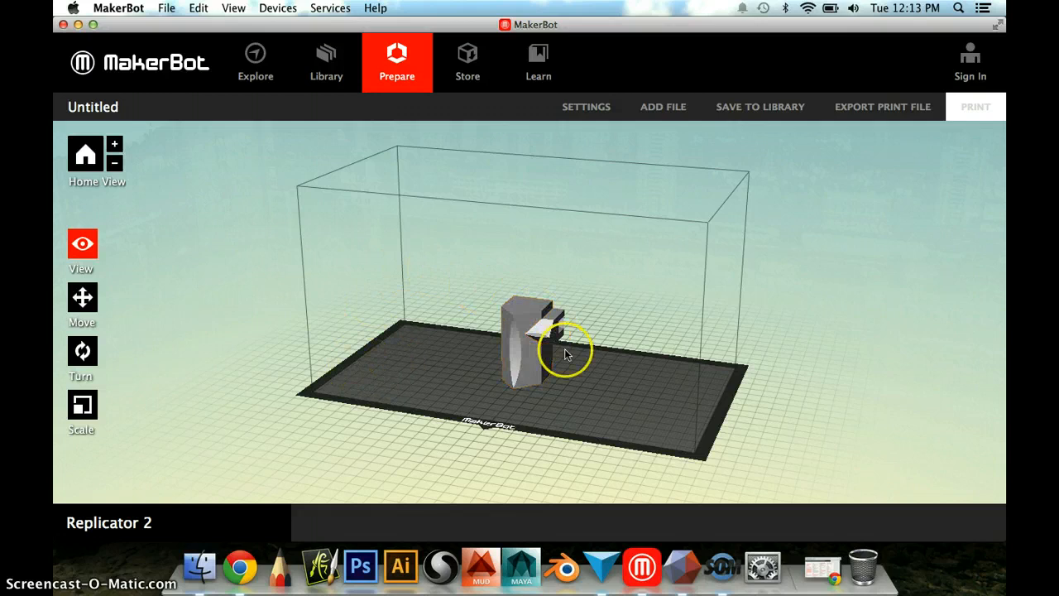
pyautogui.click(551, 369)
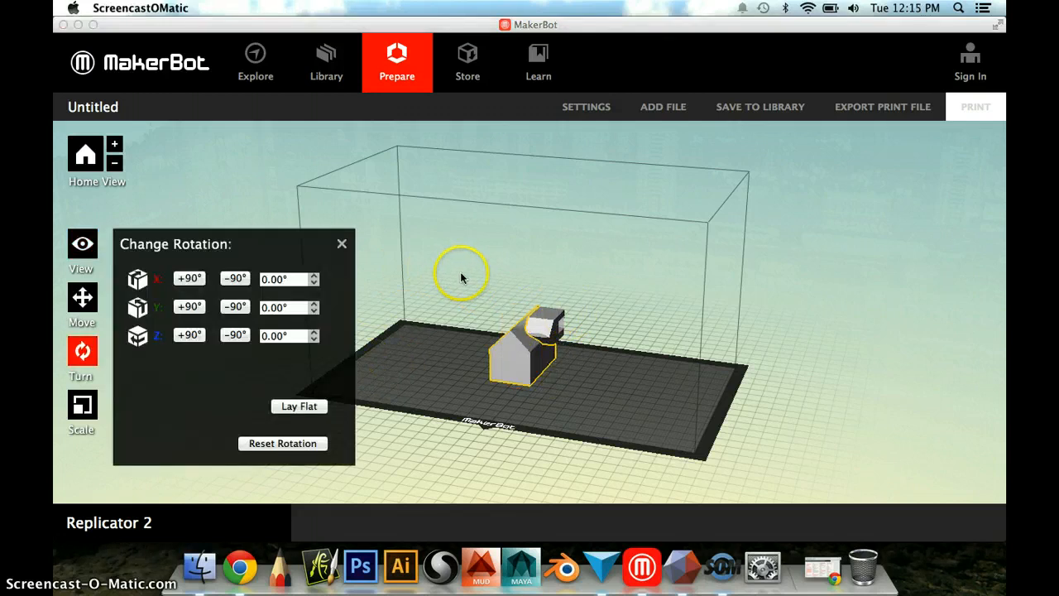
pyautogui.click(458, 274)
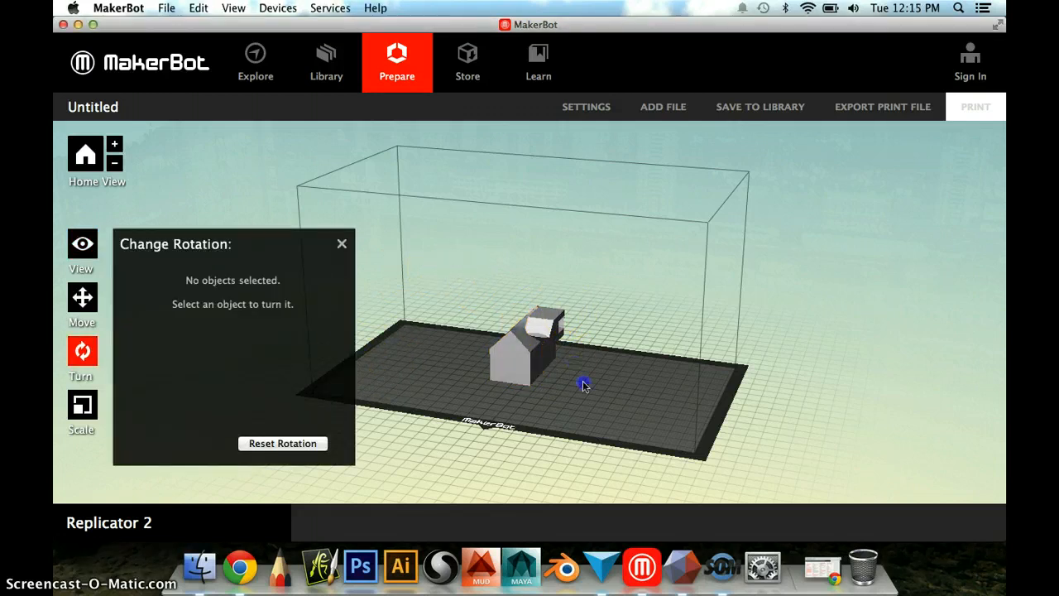
pyautogui.click(543, 320)
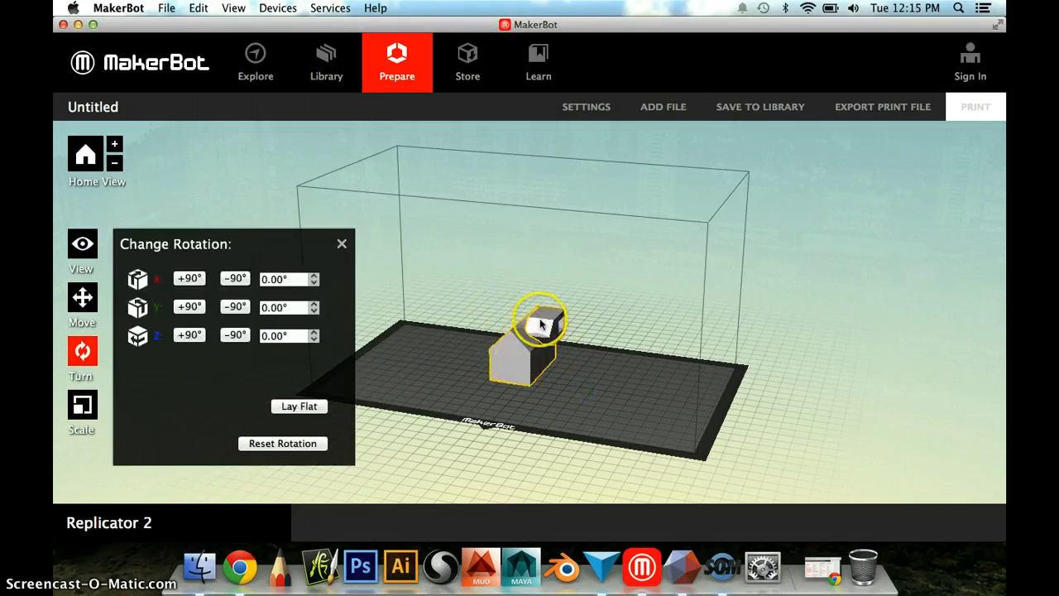
pyautogui.click(616, 325)
pyautogui.click(556, 322)
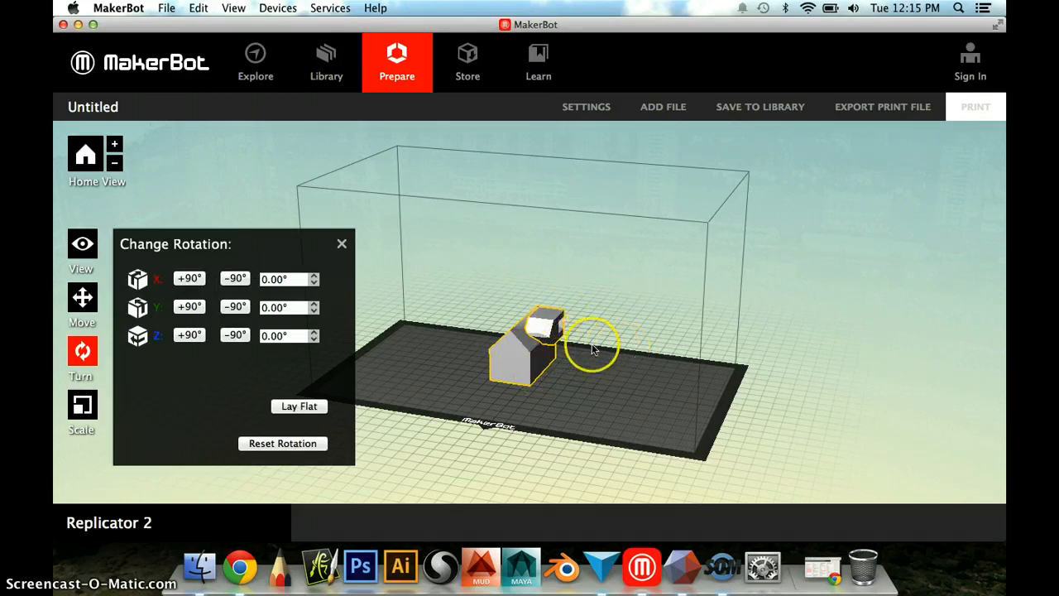
pyautogui.click(342, 244)
pyautogui.click(84, 351)
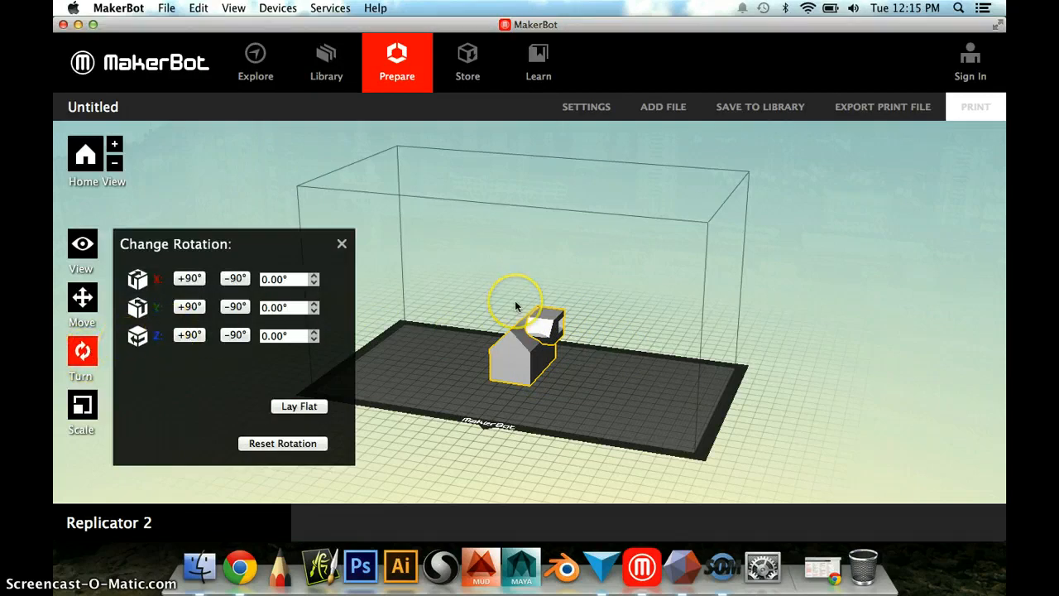
# Undo the rotations applied to the main house body alone
pyautogui.click(567, 276)
pyautogui.press('super+z')
pyautogui.press('super+z')
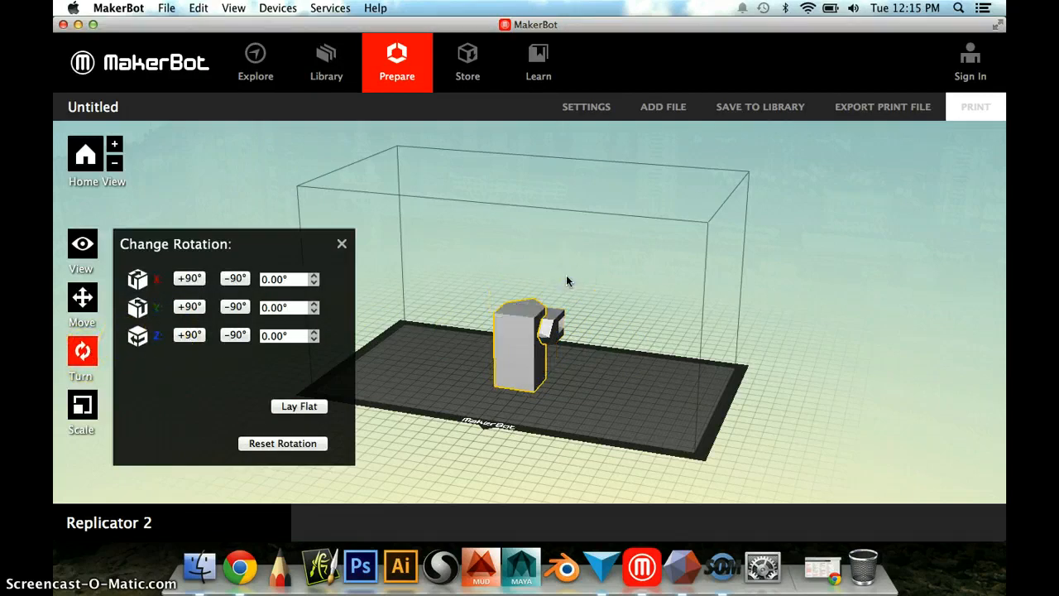
pyautogui.press('super+z')
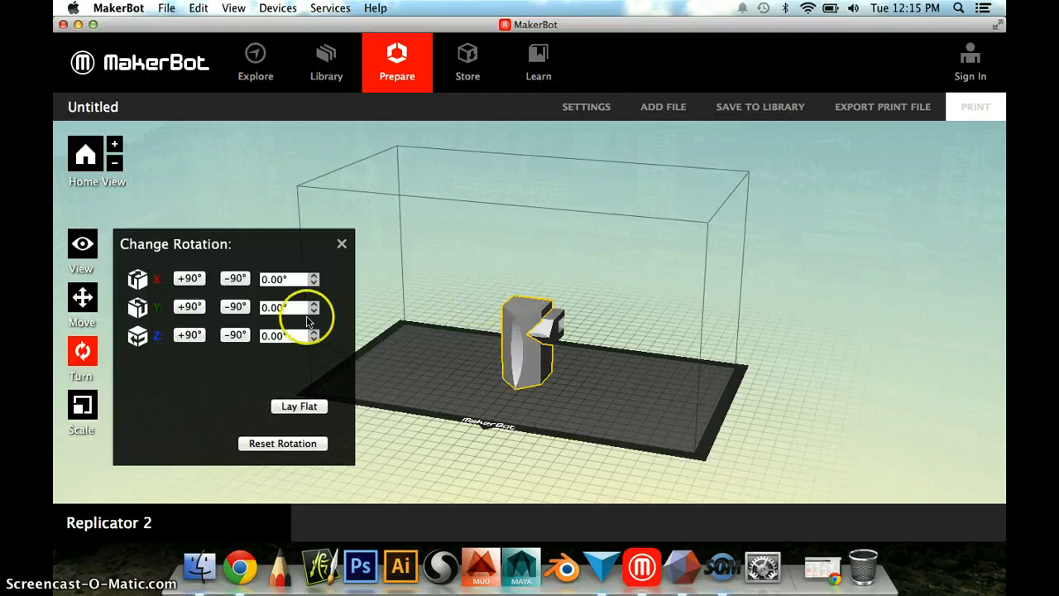
# Rotate both house pieces together +90° about Y and in +90° steps about X until upright, and set them on the platform
pyautogui.keyDown('shift'); pyautogui.click(553, 317); pyautogui.keyUp('shift')
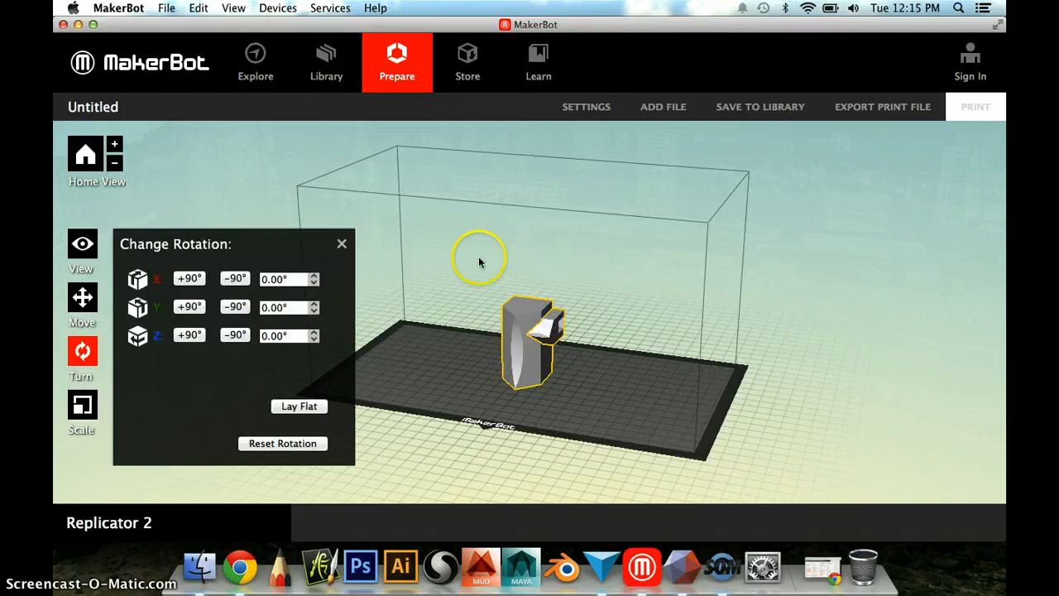
pyautogui.click(189, 308)
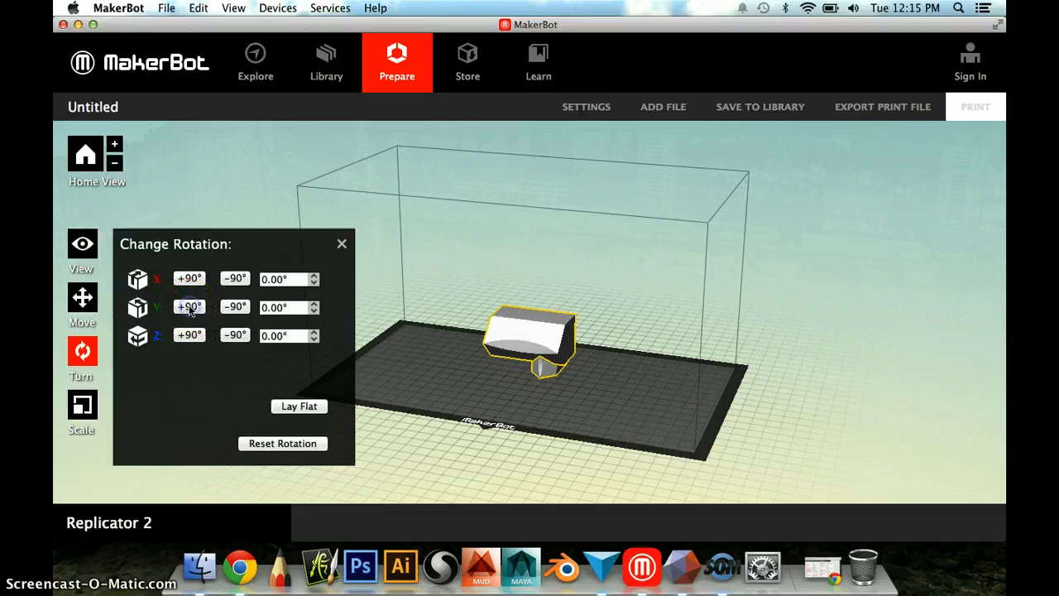
pyautogui.click(188, 280)
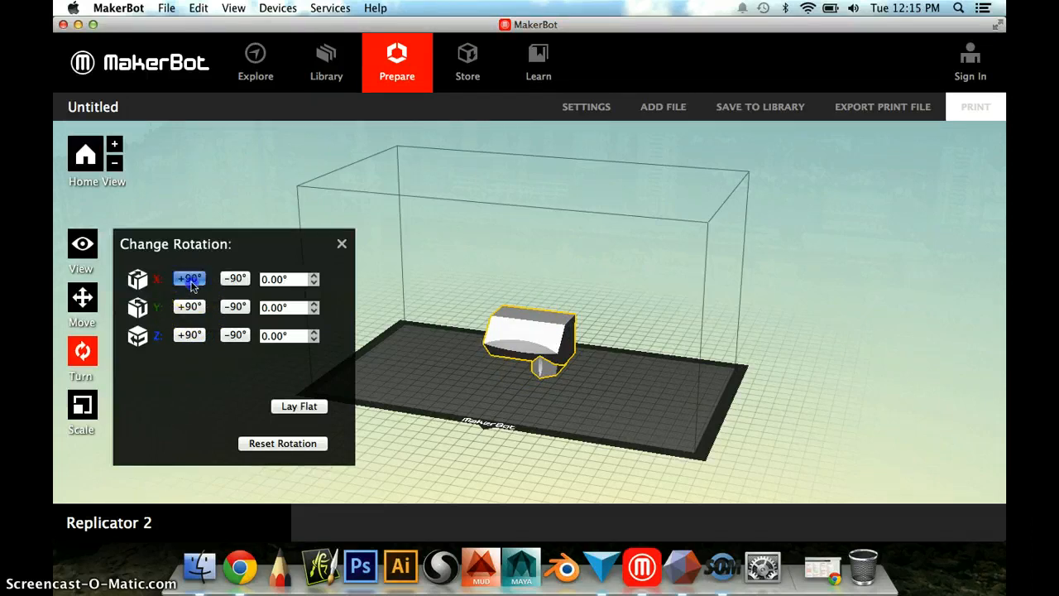
pyautogui.click(190, 281)
pyautogui.click(189, 281)
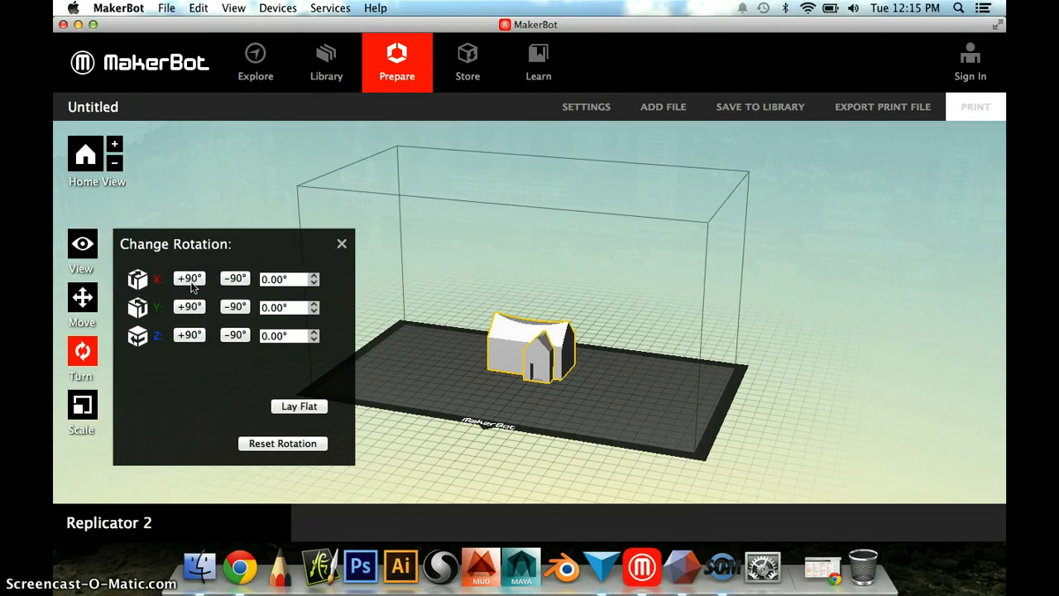
pyautogui.click(89, 302)
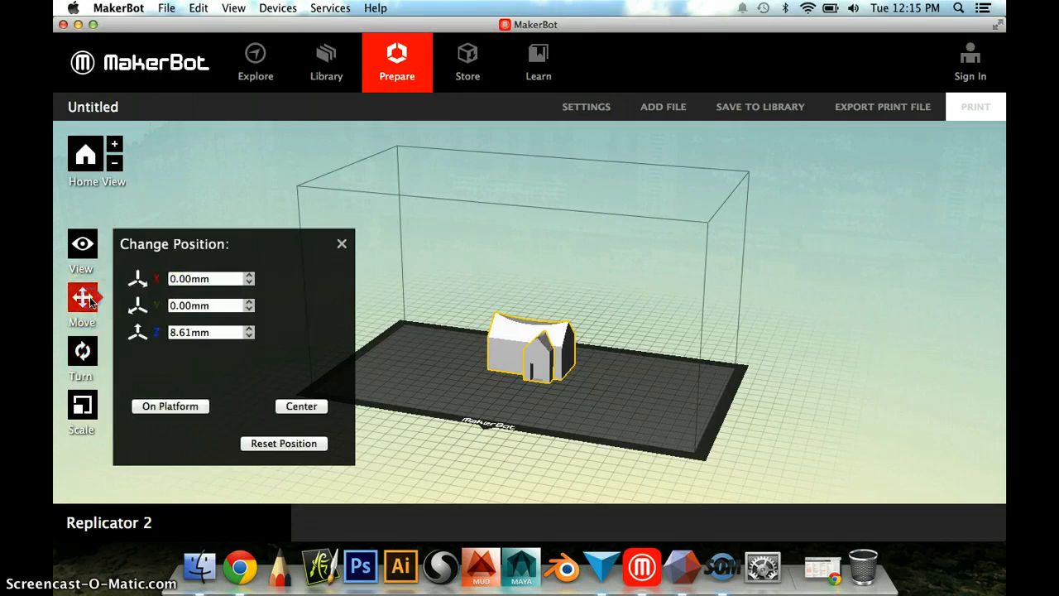
pyautogui.click(168, 406)
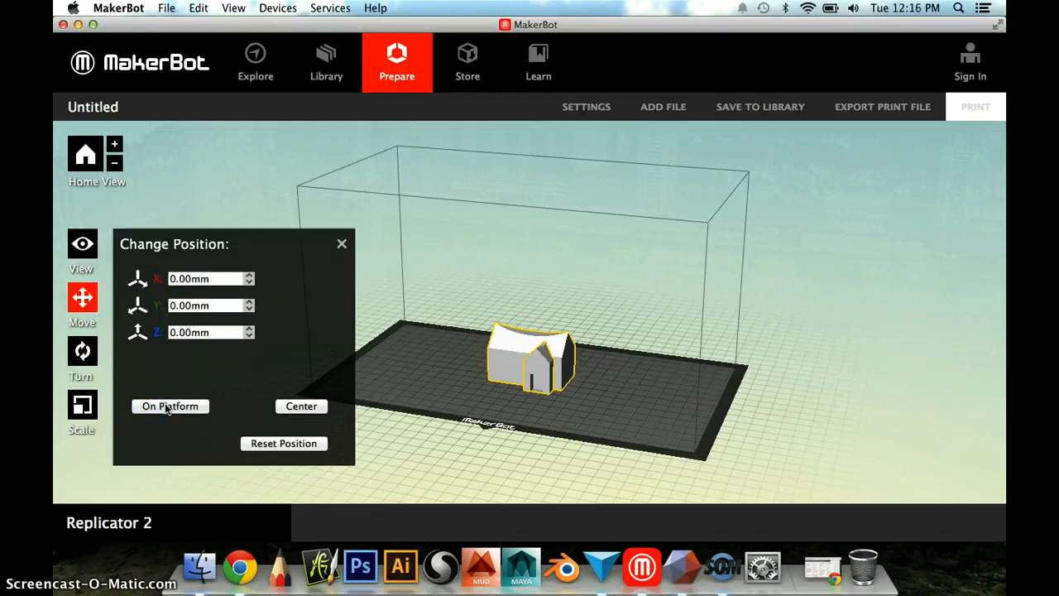
# Scale the house uniformly to an X size of 50 mm
pyautogui.click(83, 405)
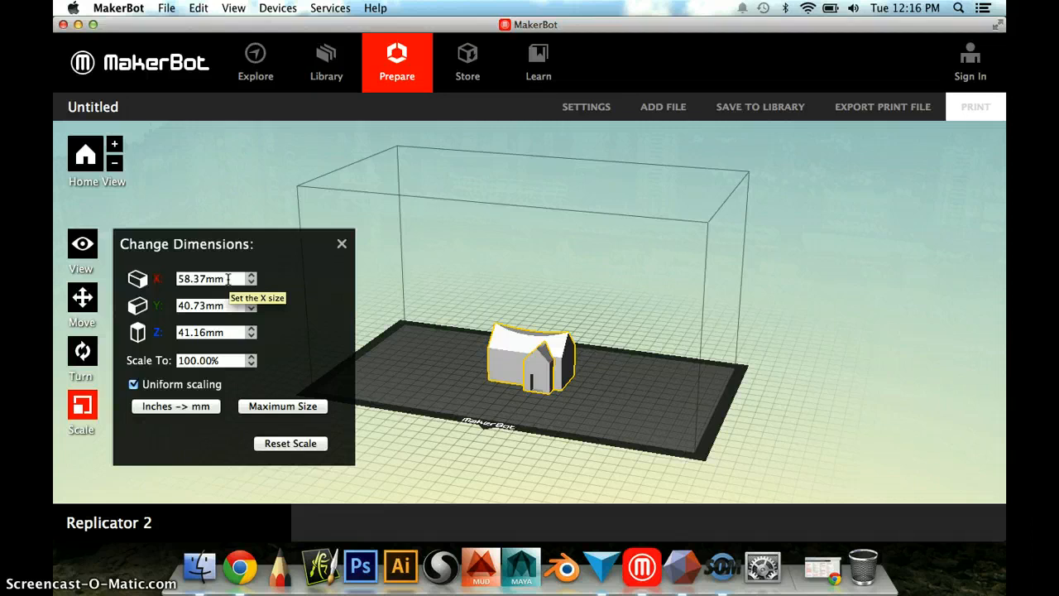
pyautogui.moveTo(227, 279); pyautogui.dragTo(172, 278)
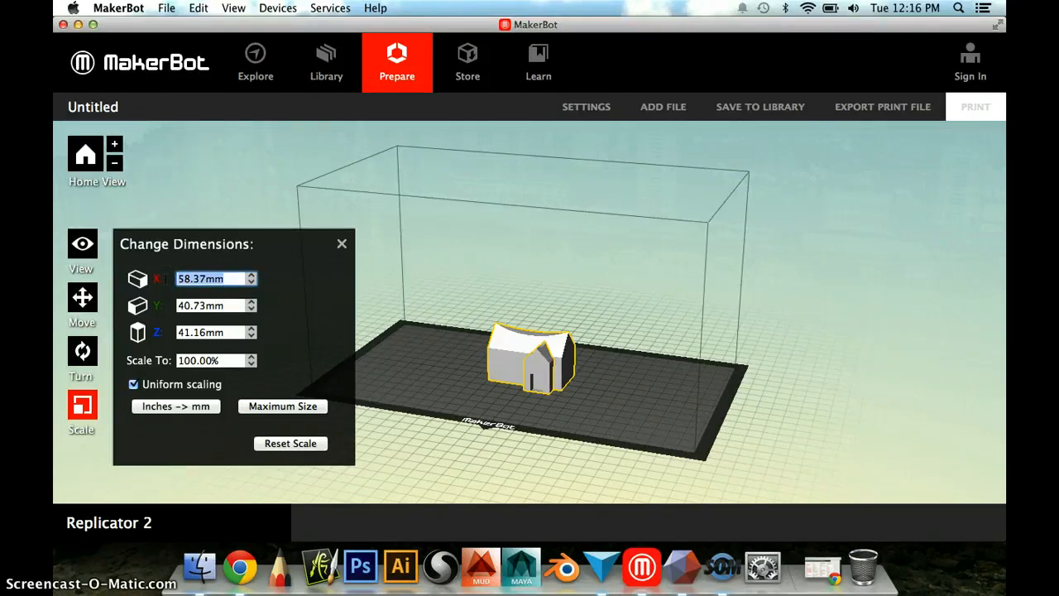
pyautogui.moveTo(163, 279); pyautogui.dragTo(227, 280)
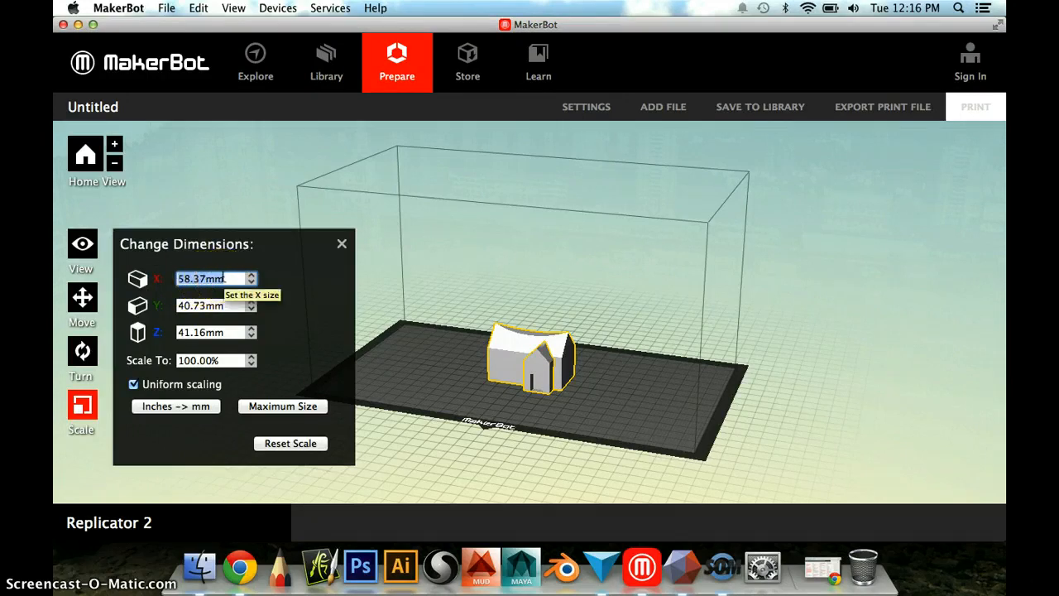
pyautogui.write('50mm')
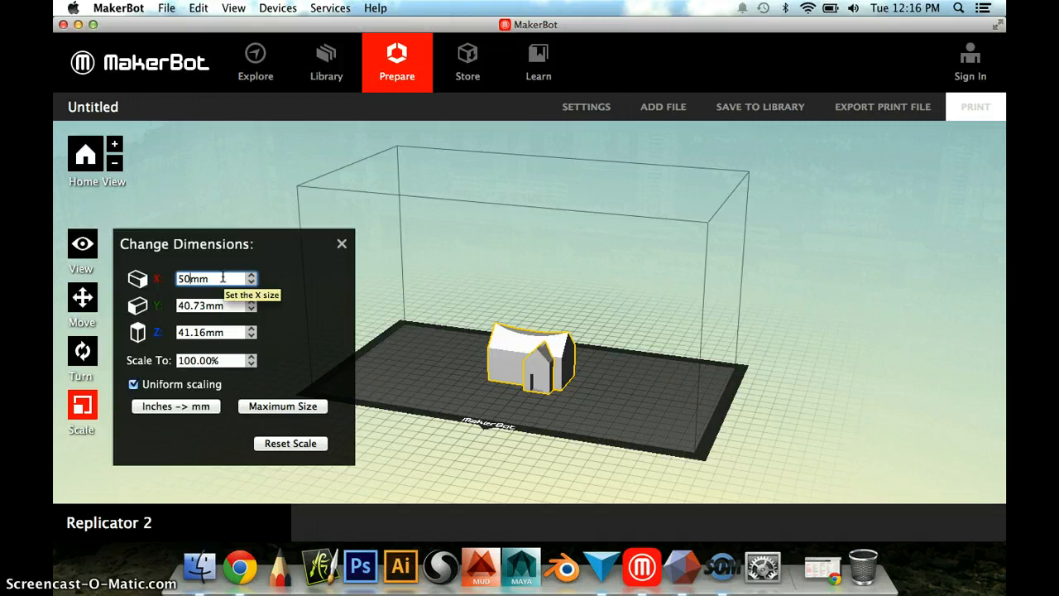
pyautogui.press('Tab')
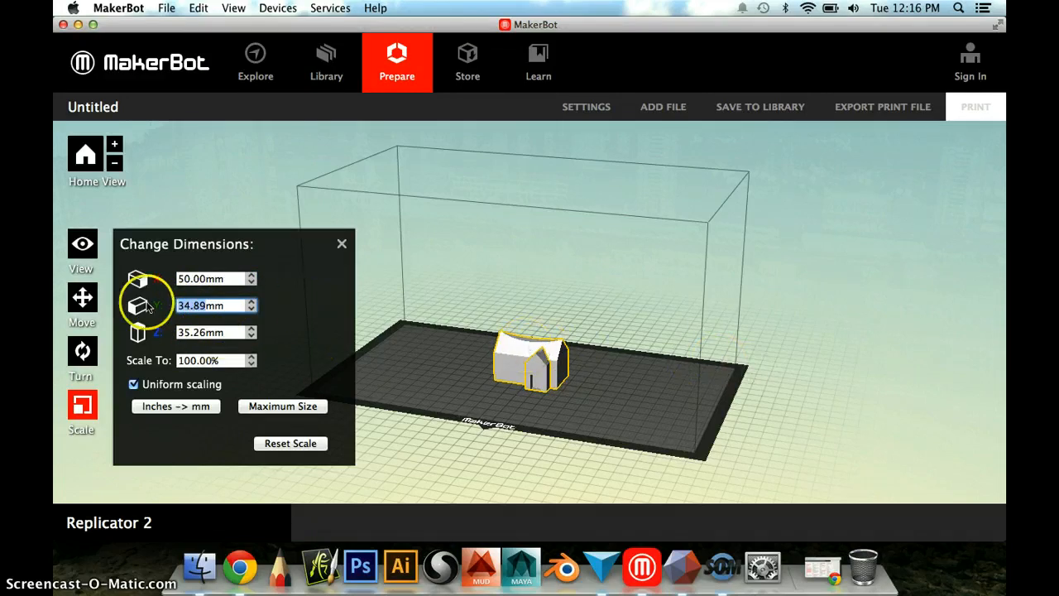
# Set the scaled house on the platform and center it on the build plate
pyautogui.click(85, 301)
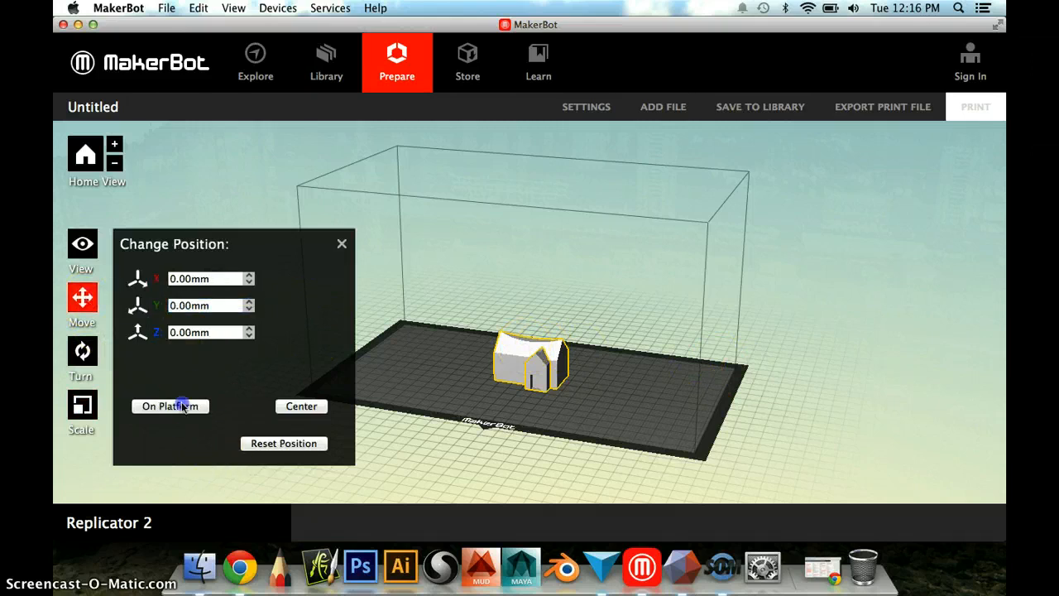
pyautogui.click(283, 406)
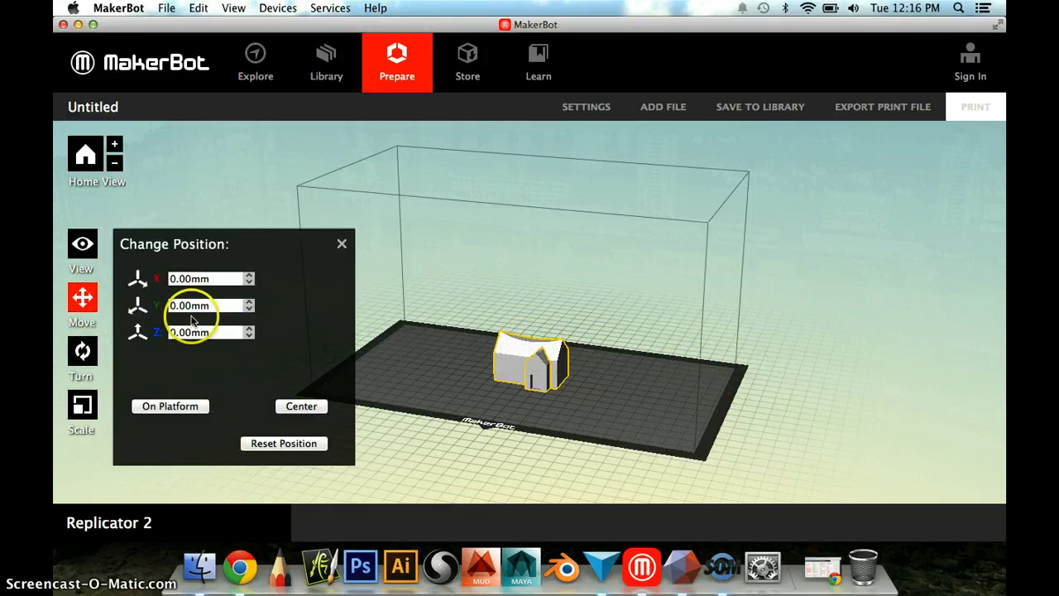
pyautogui.click(342, 243)
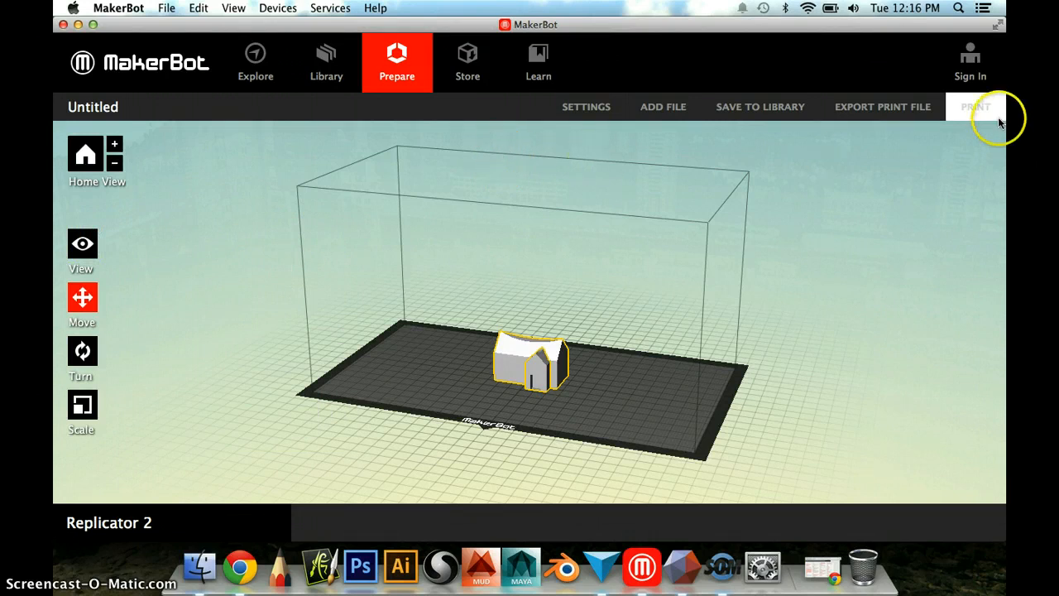
# Start exporting the print file and bring up the save settings for the X3G file
pyautogui.click(879, 110)
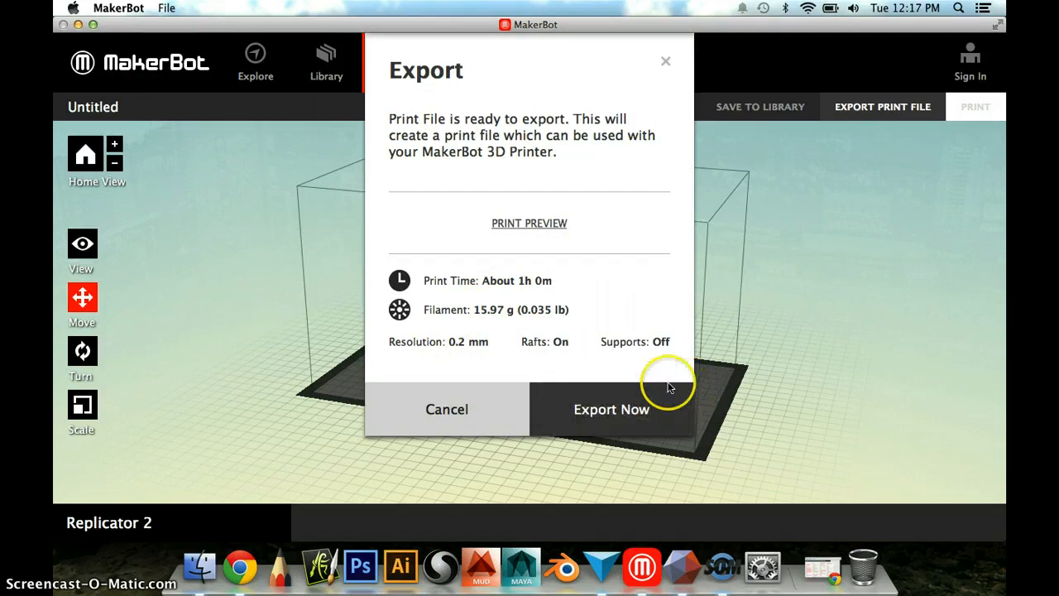
pyautogui.click(588, 408)
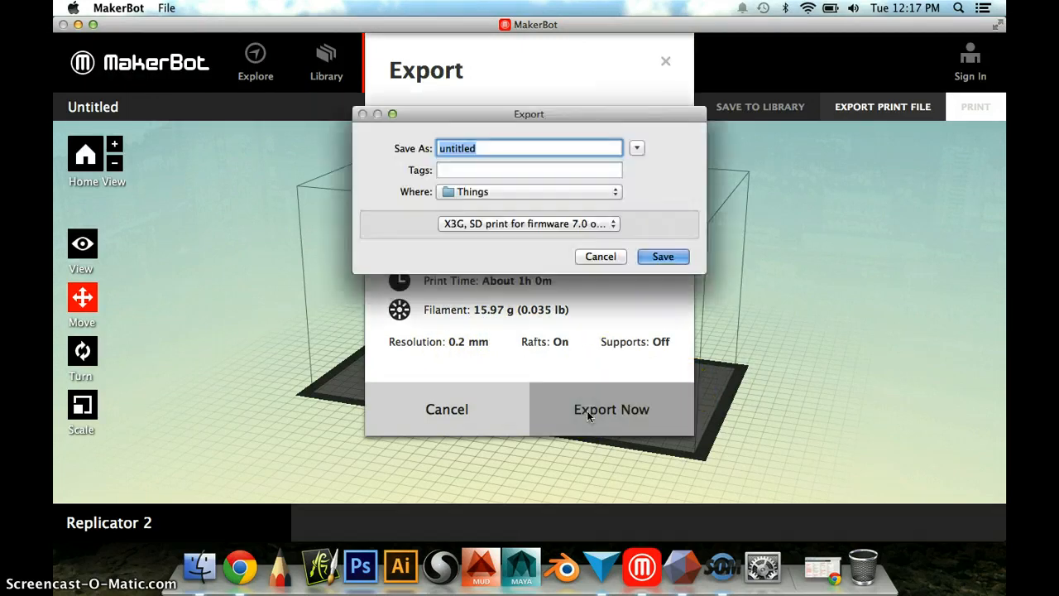
pyautogui.click(633, 409)
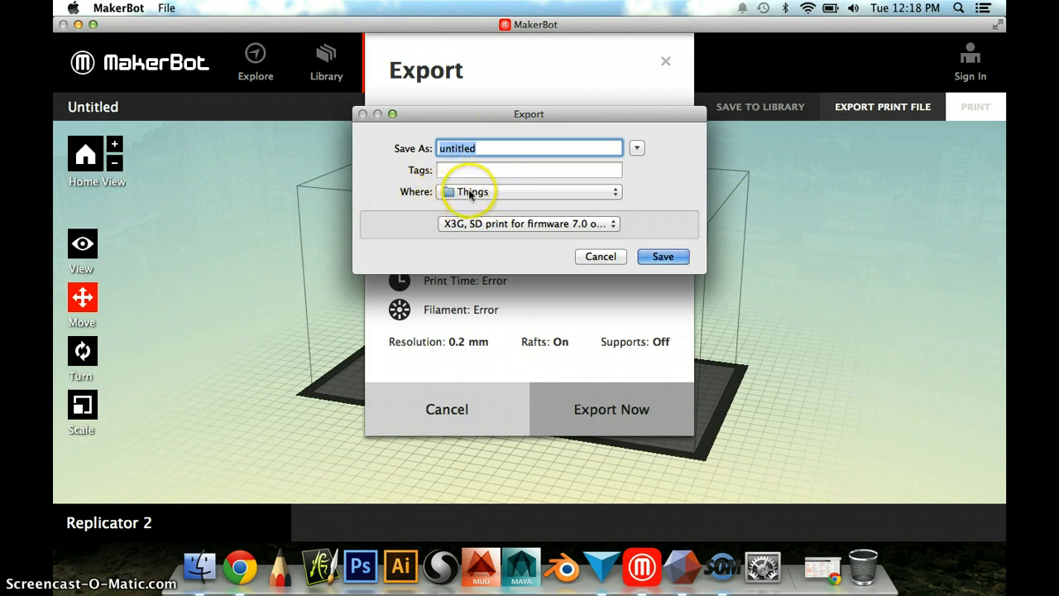
# Save the X3G print file in the Documents folder as fry_house and let the export finish
pyautogui.click(637, 149)
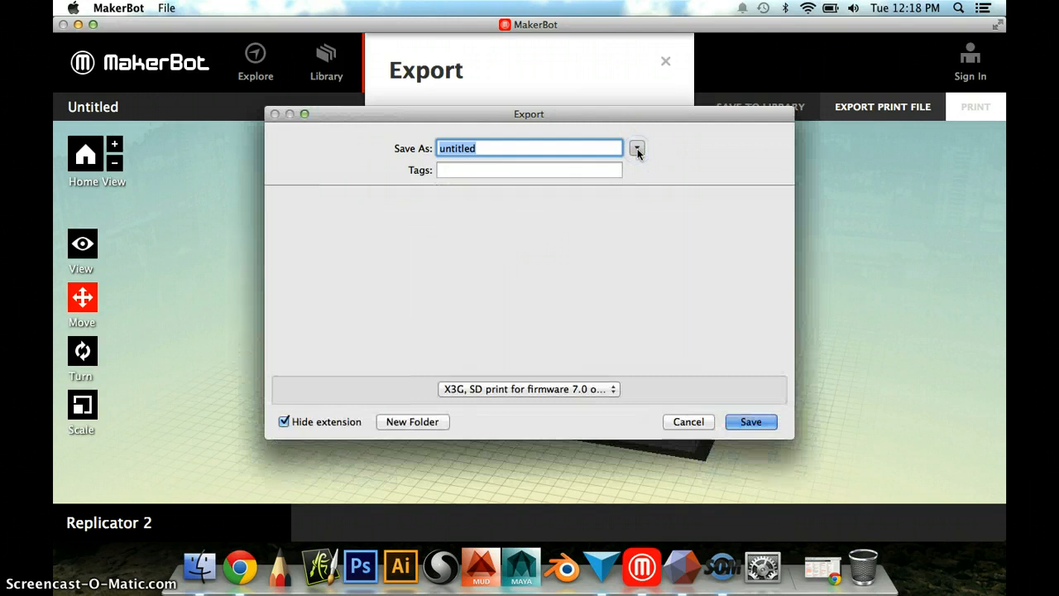
pyautogui.click(331, 296)
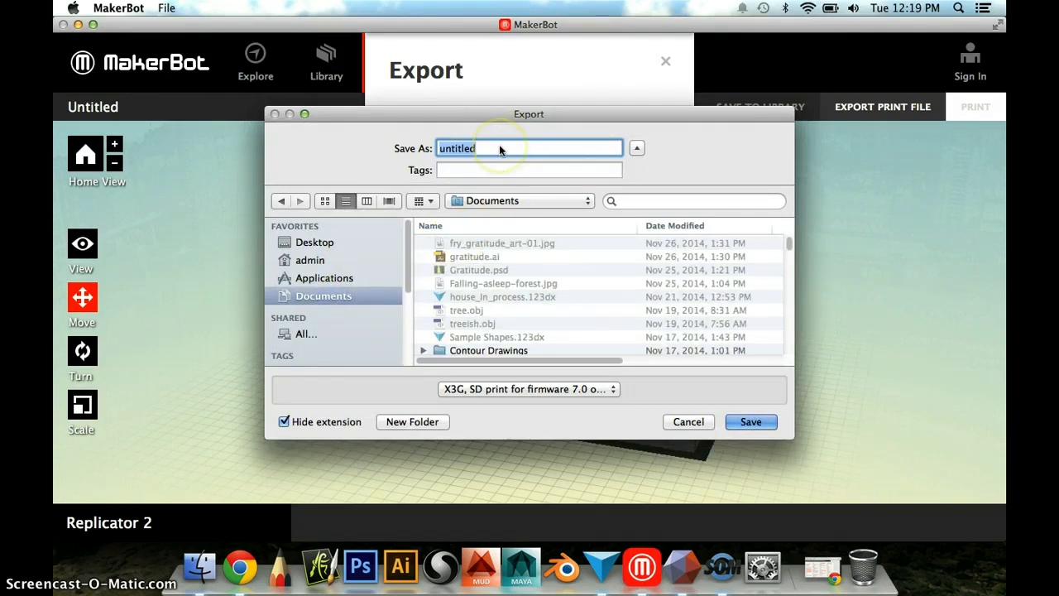
pyautogui.write('fry_')
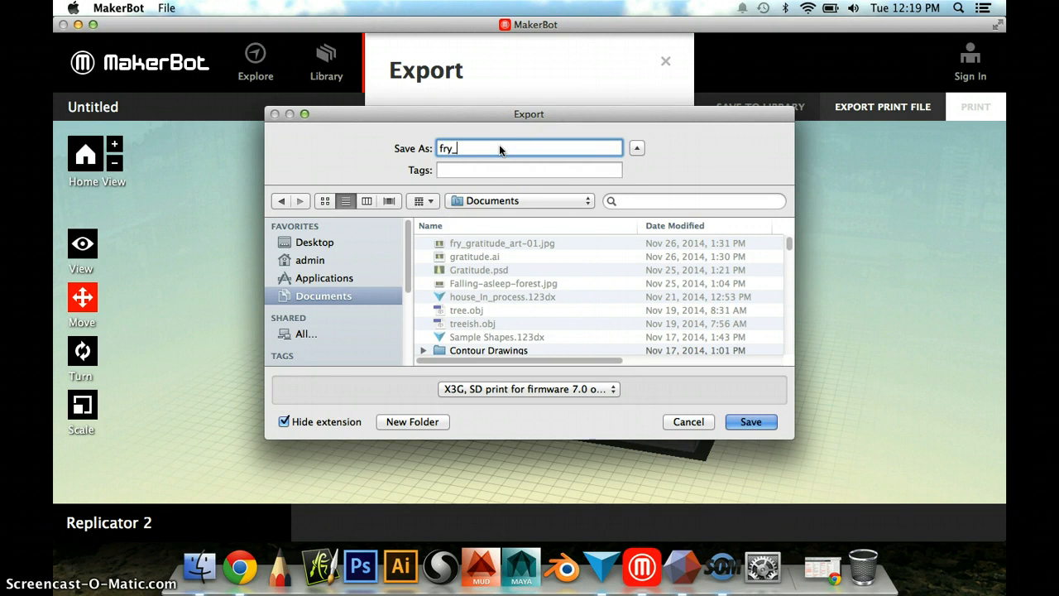
pyautogui.write('house')
pyautogui.click(759, 421)
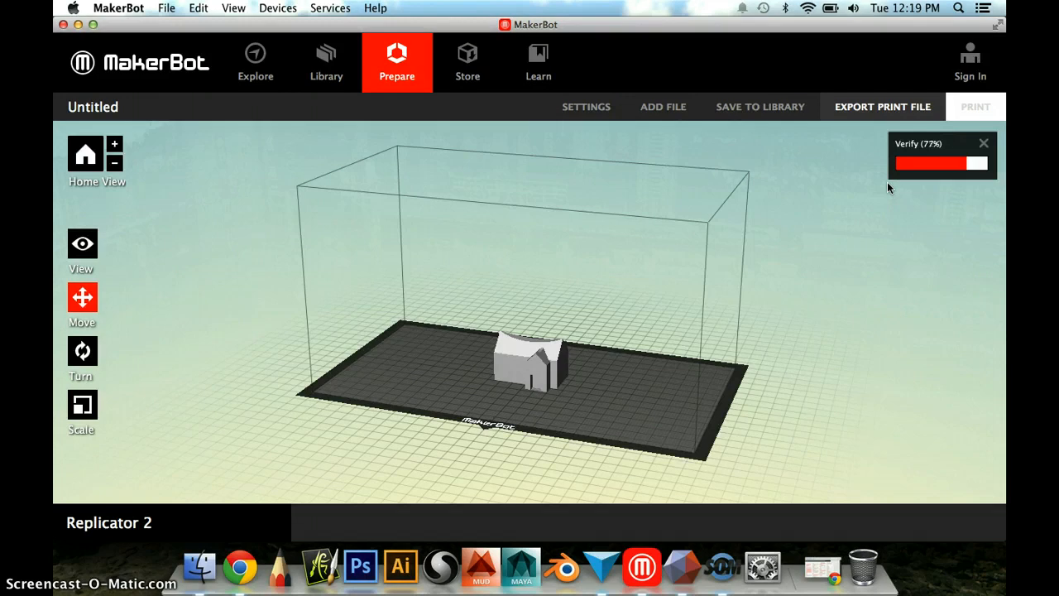
pyautogui.click(894, 171)
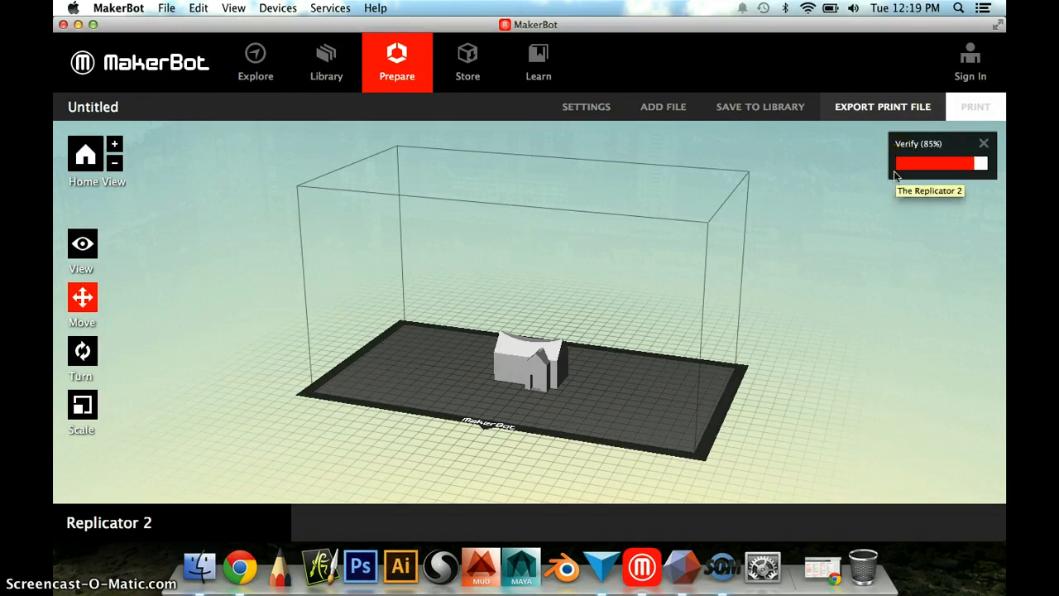
pyautogui.click(656, 296)
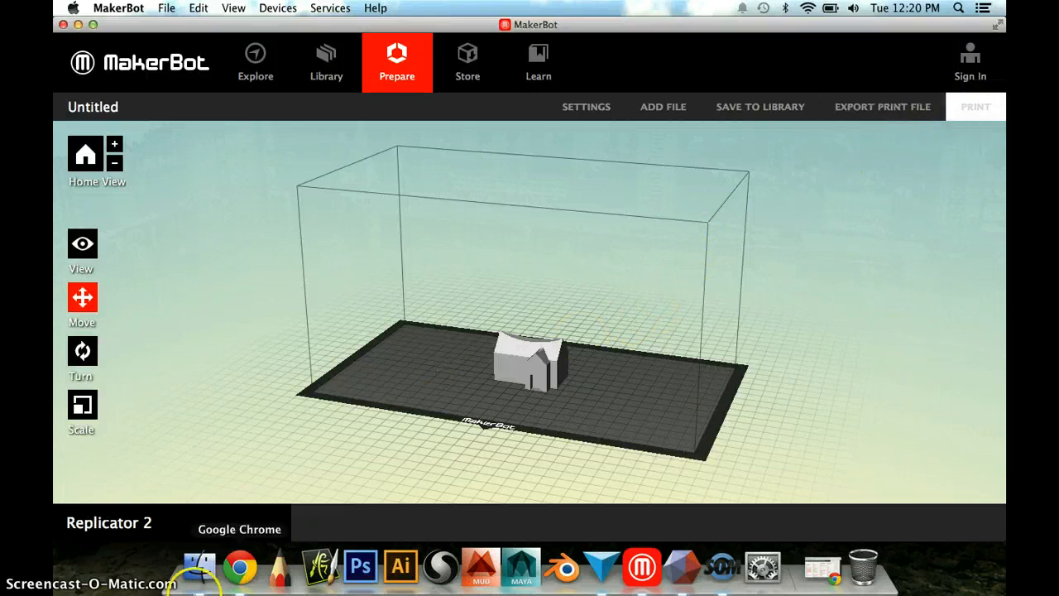
# Switch to Finder and browse the Documents folder for the exported print file
pyautogui.click(189, 575)
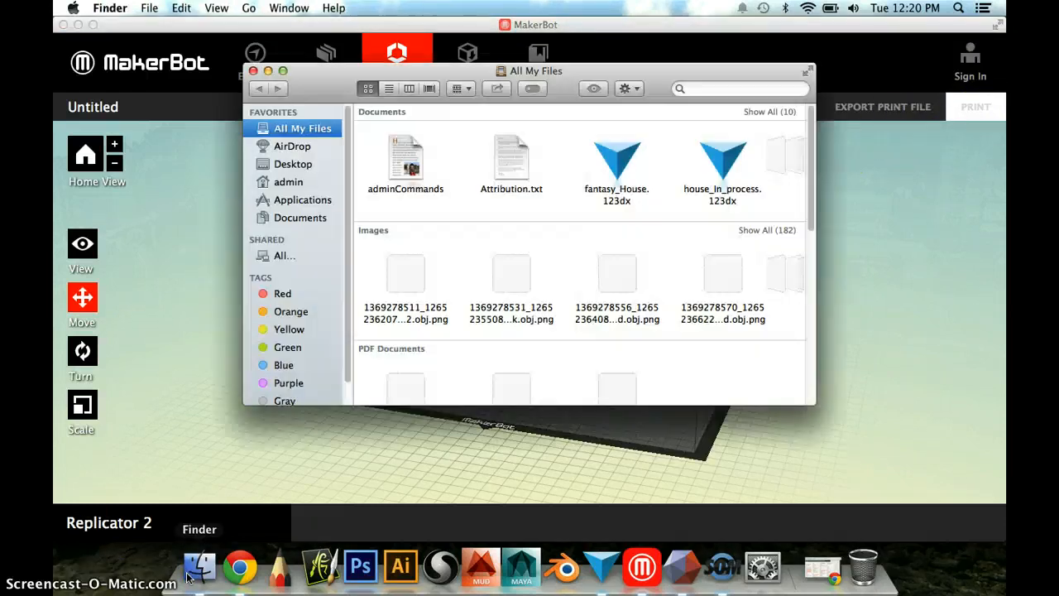
pyautogui.click(310, 219)
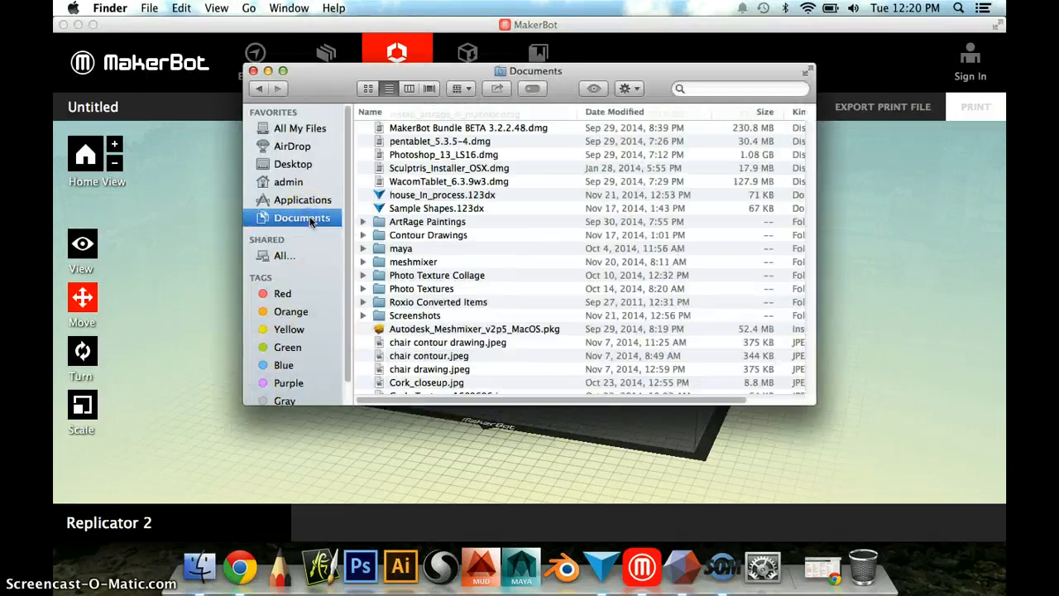
pyautogui.scroll(-3, 508, 184)
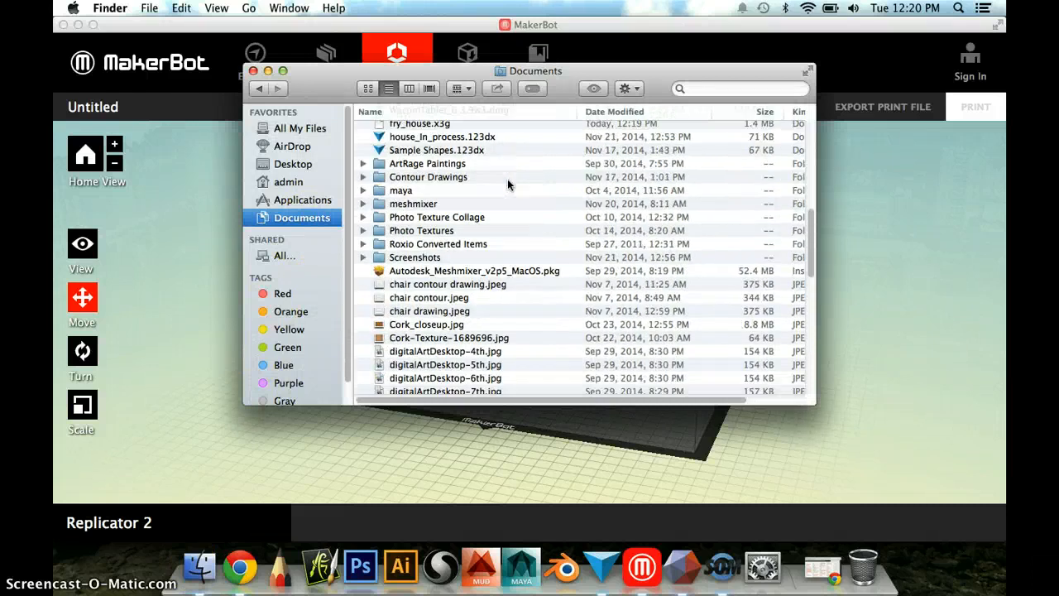
pyautogui.scroll(10, 507, 184)
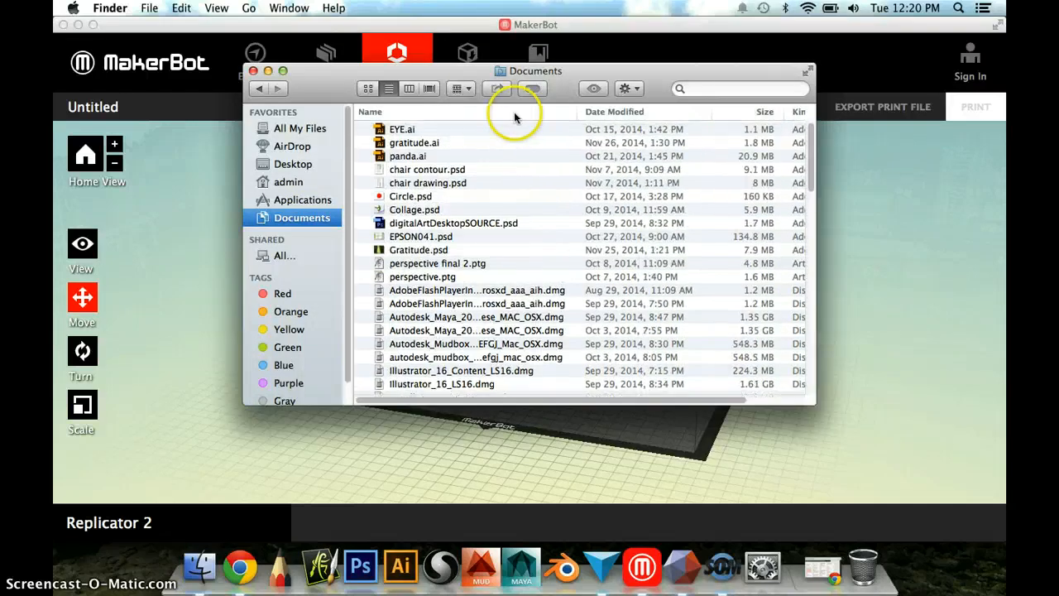
# Sort the Documents folder by name and select the file fry_house.x3g
pyautogui.click(483, 112)
pyautogui.scroll(-10, 492, 269)
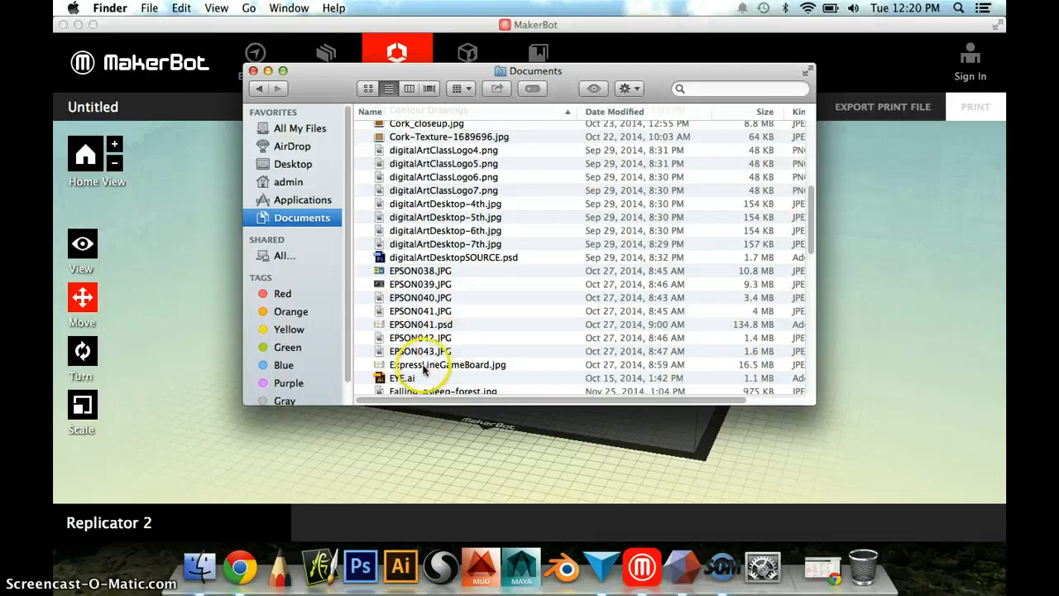
pyautogui.scroll(-4, 410, 347)
pyautogui.click(420, 334)
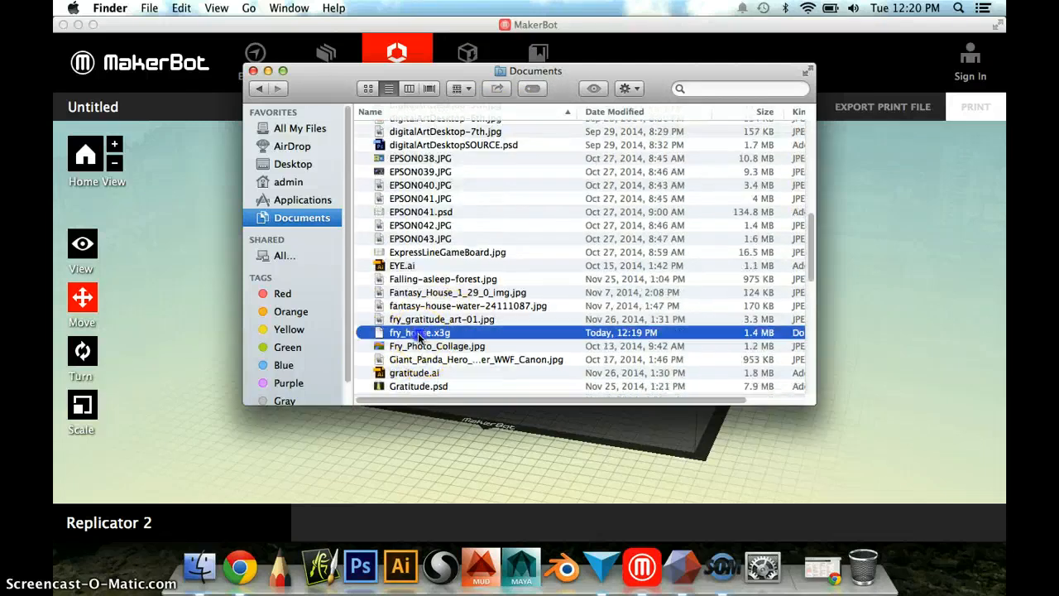